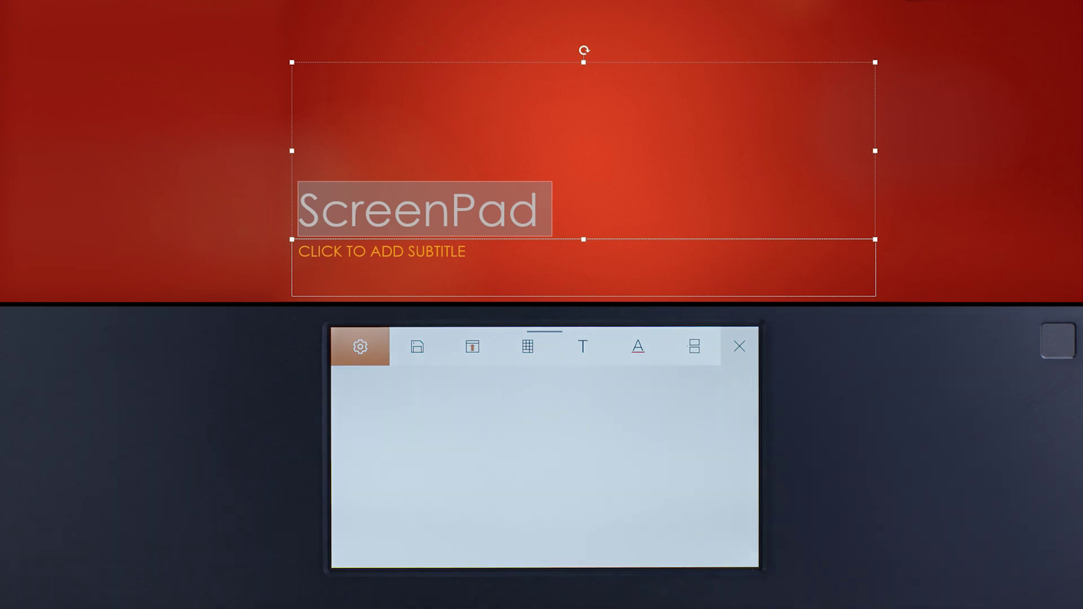
# Enlarge the 'ScreenPad' title font, colour it yellow, and bring up Office Customize
pyautogui.click(583, 348)
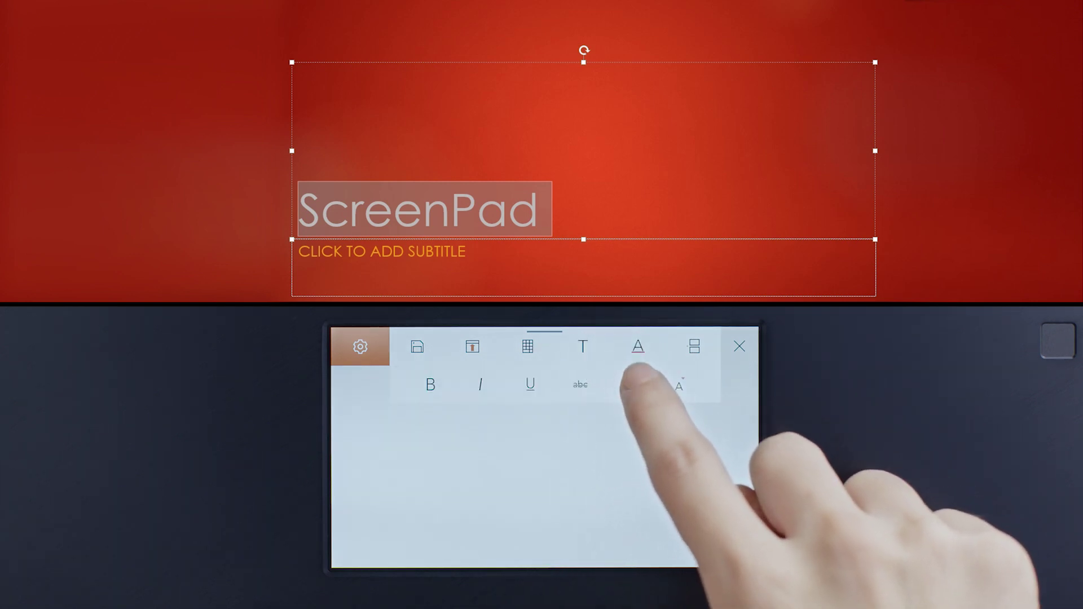
pyautogui.click(631, 386)
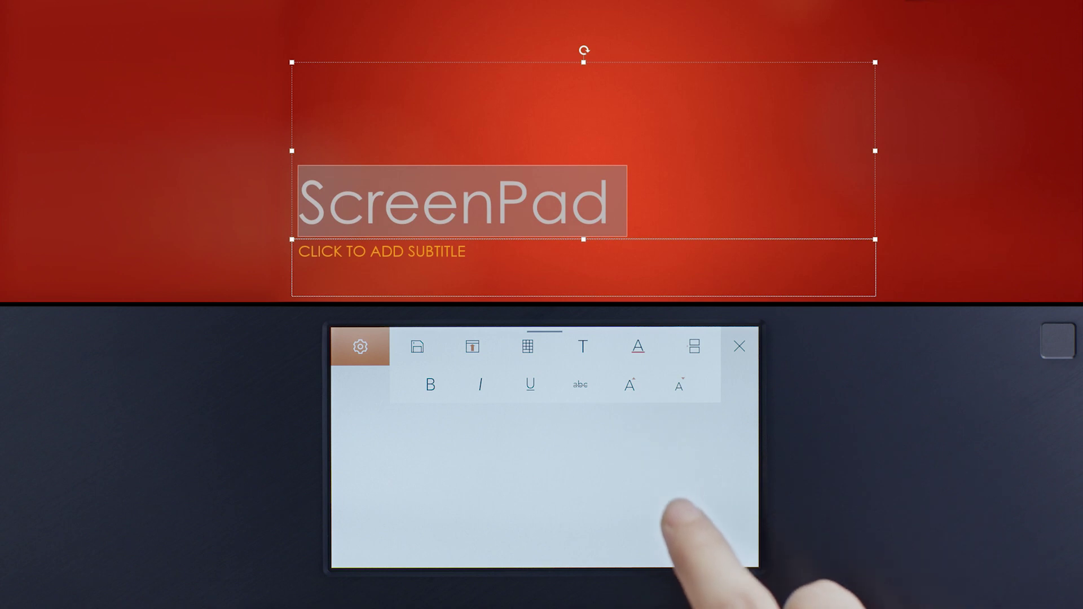
pyautogui.click(639, 348)
pyautogui.click(653, 390)
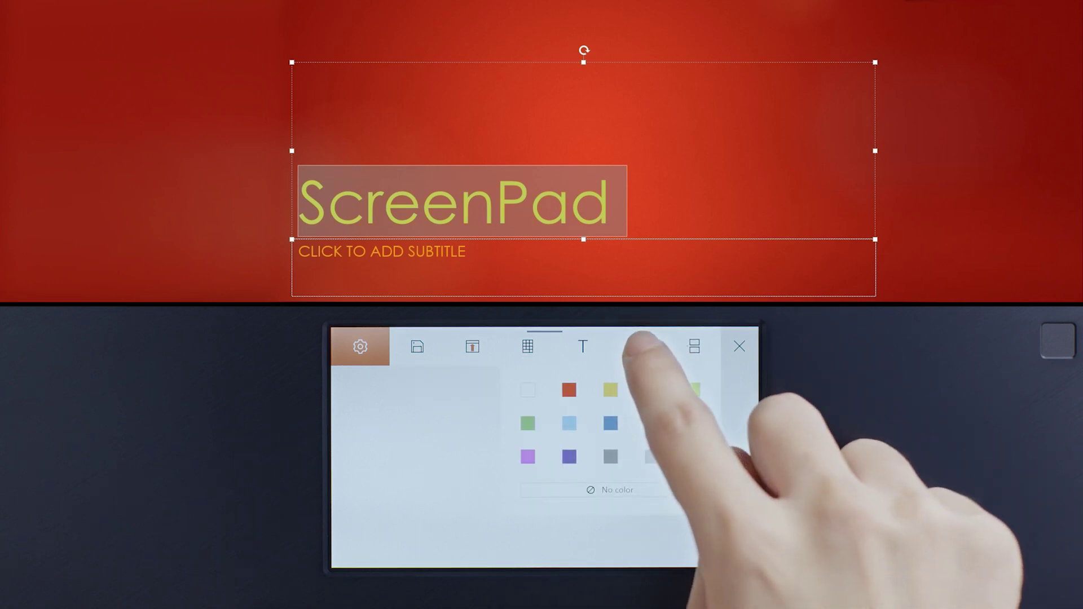
pyautogui.click(639, 347)
pyautogui.moveTo(651, 347); pyautogui.dragTo(386, 348)
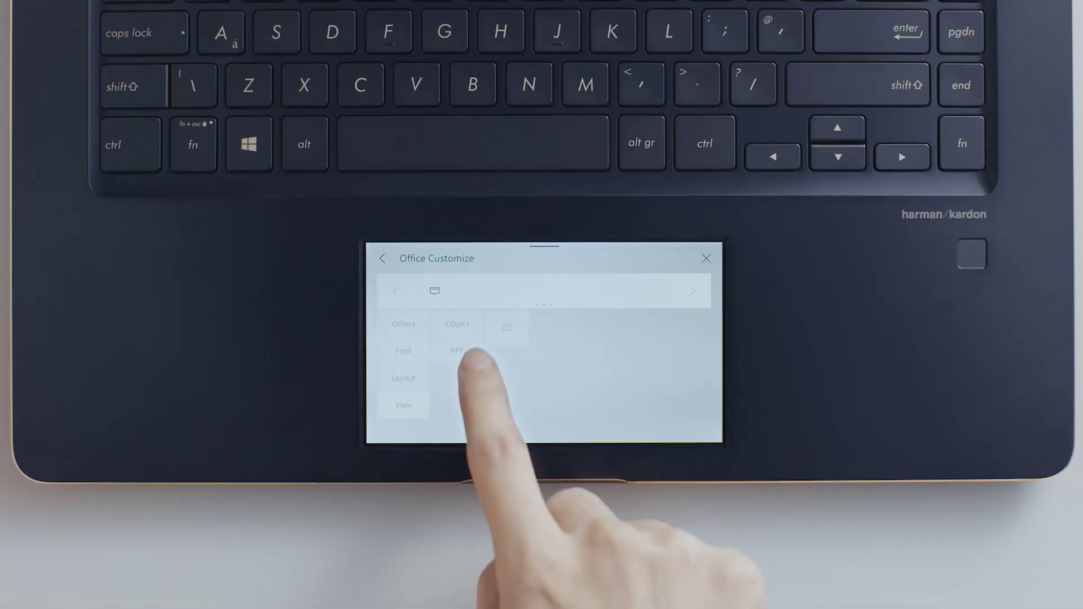
# Add the Zoom tool to PowerPoint's controls and set ScreenPad brightness to maximum
pyautogui.click(457, 350)
pyautogui.click(506, 326)
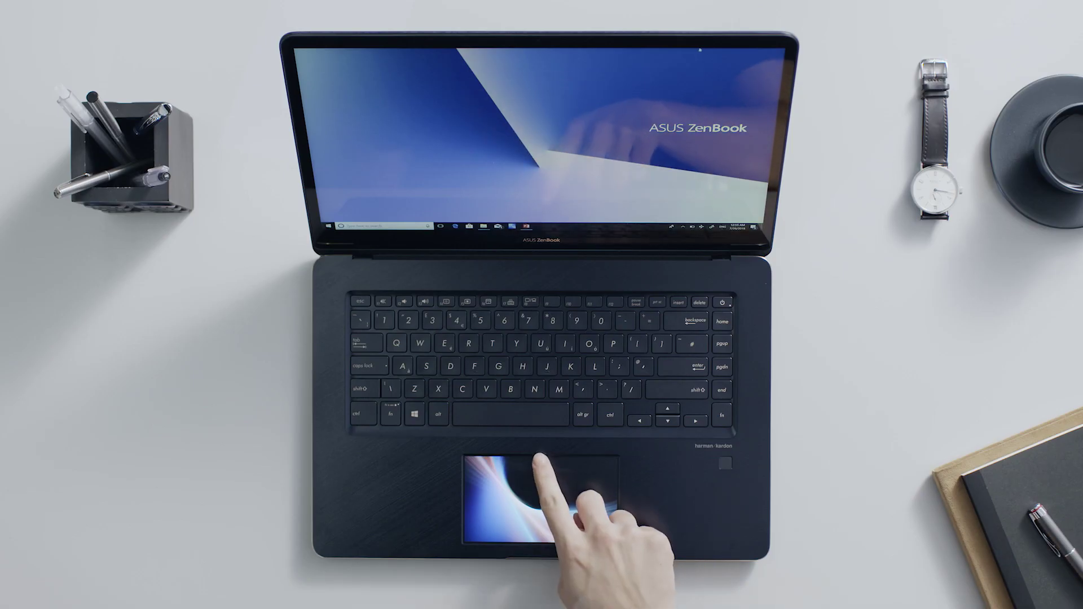
pyautogui.moveTo(541, 462); pyautogui.dragTo(542, 527)
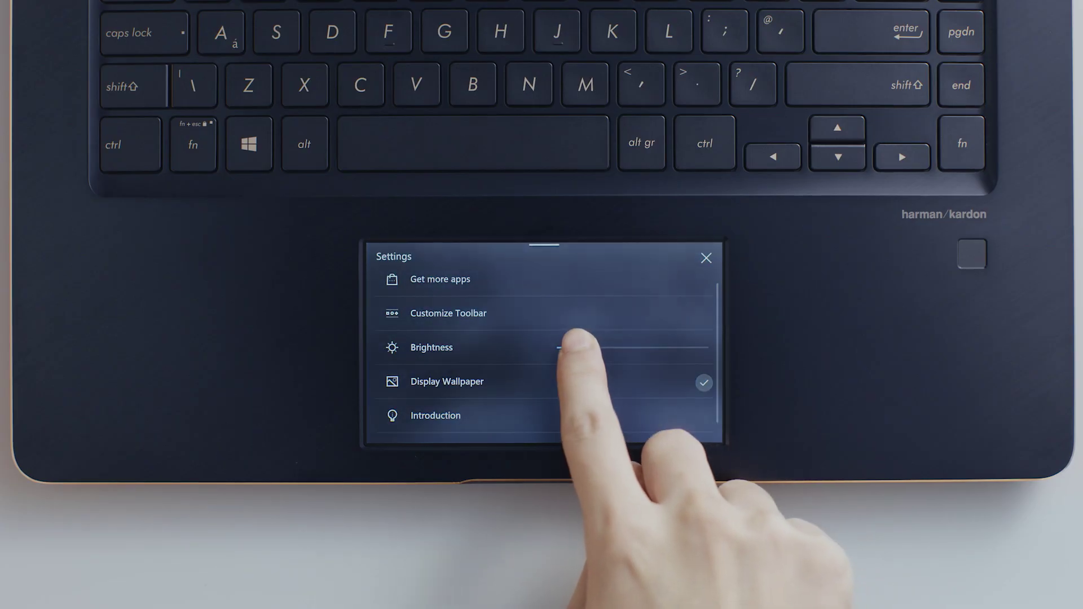
pyautogui.moveTo(587, 506); pyautogui.dragTo(565, 506)
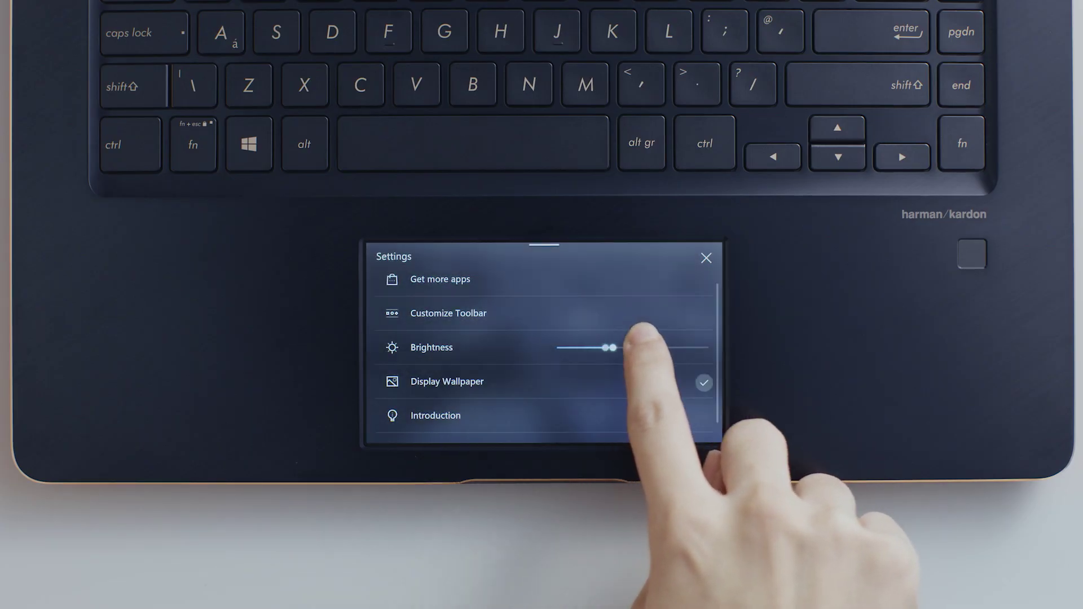
pyautogui.moveTo(603, 348); pyautogui.dragTo(708, 348)
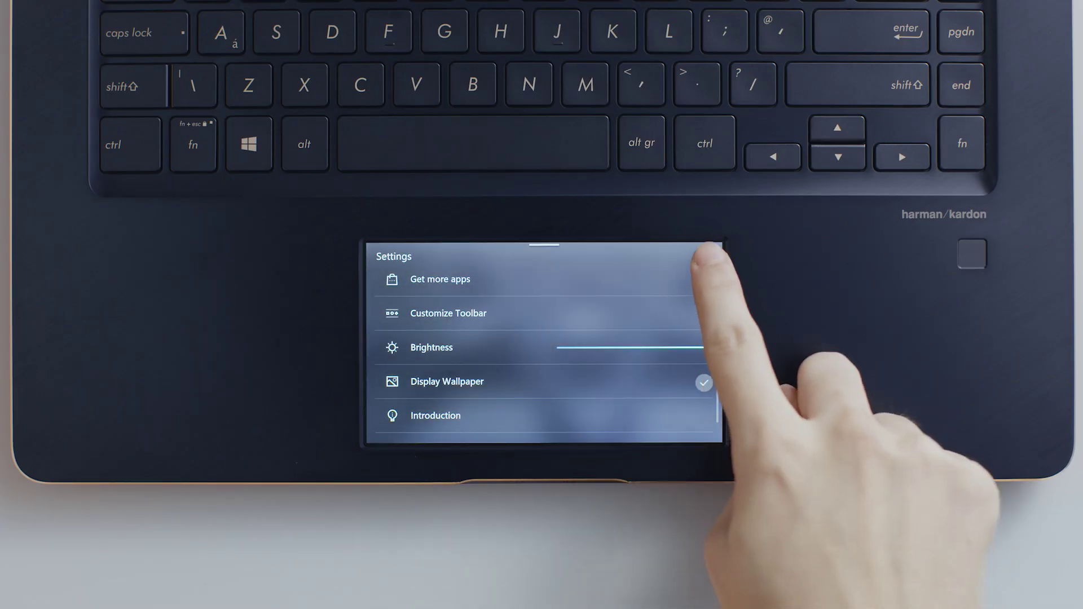
pyautogui.click(706, 258)
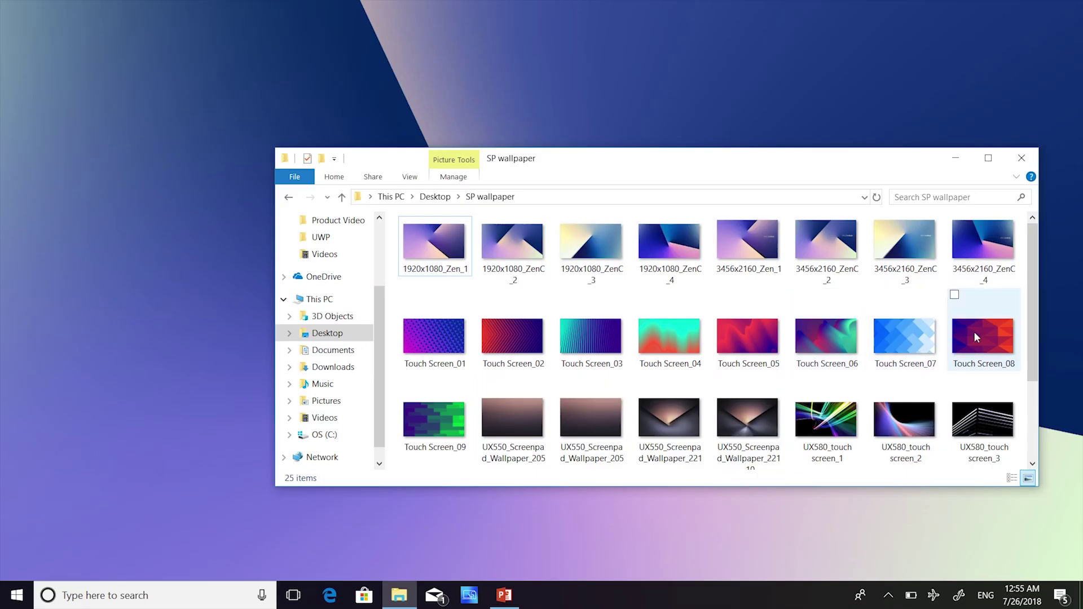
# Open the context menu for the Touch Screen_08 image in SP wallpaper
pyautogui.rightClick(974, 331)
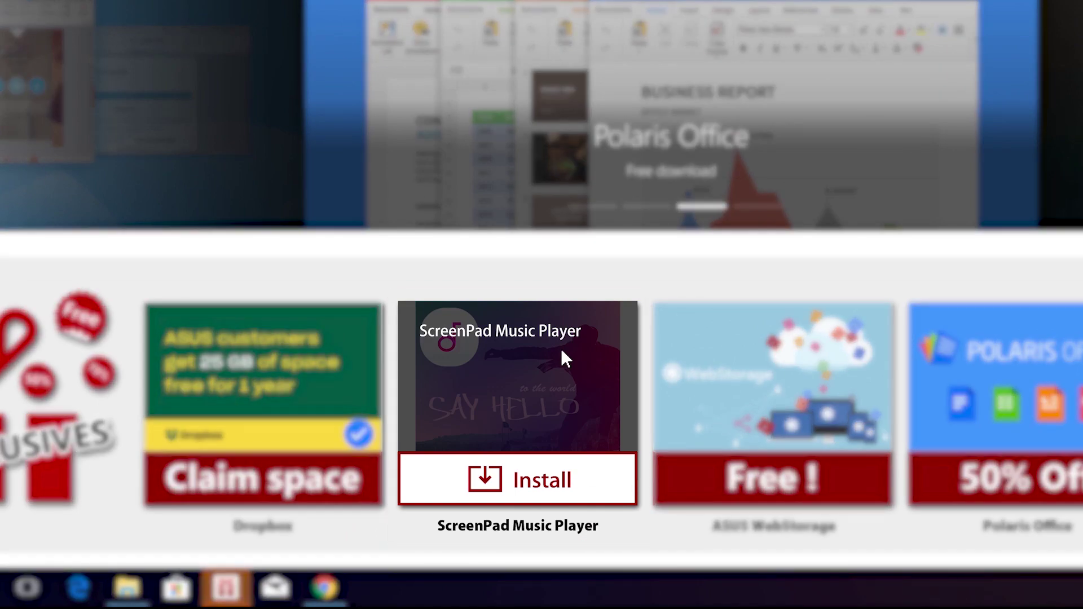
# Open the ScreenPad Music Player product page in Microsoft Store
pyautogui.click(560, 346)
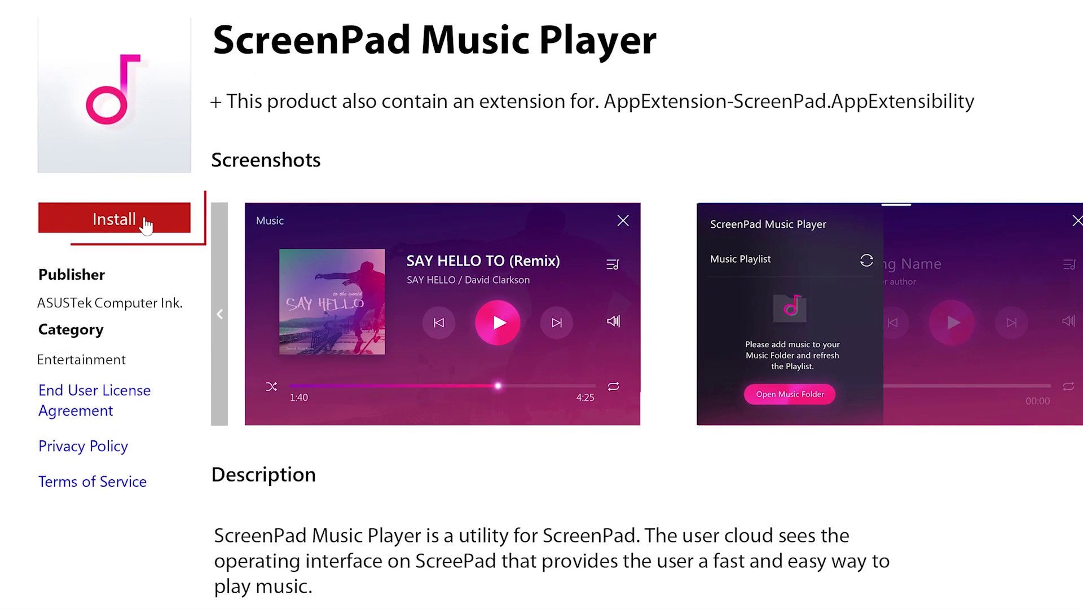